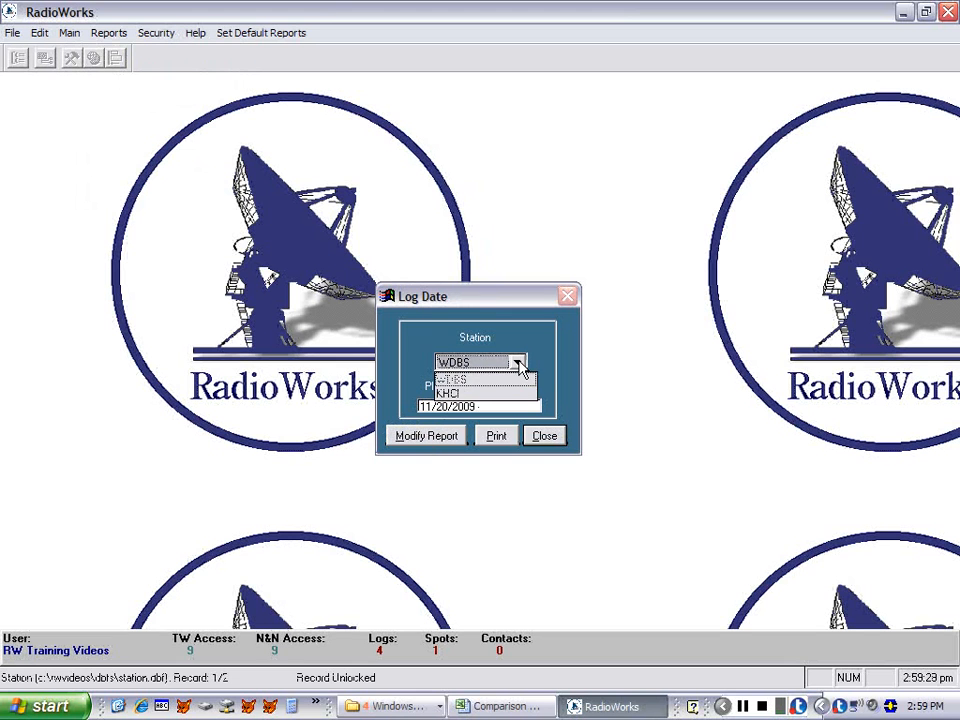
# Open the KHCI pre-log for 11/20/2009 and move the 1:45:00a Allen's News spot to the 6:33:00a avail.
pyautogui.click(507, 397)
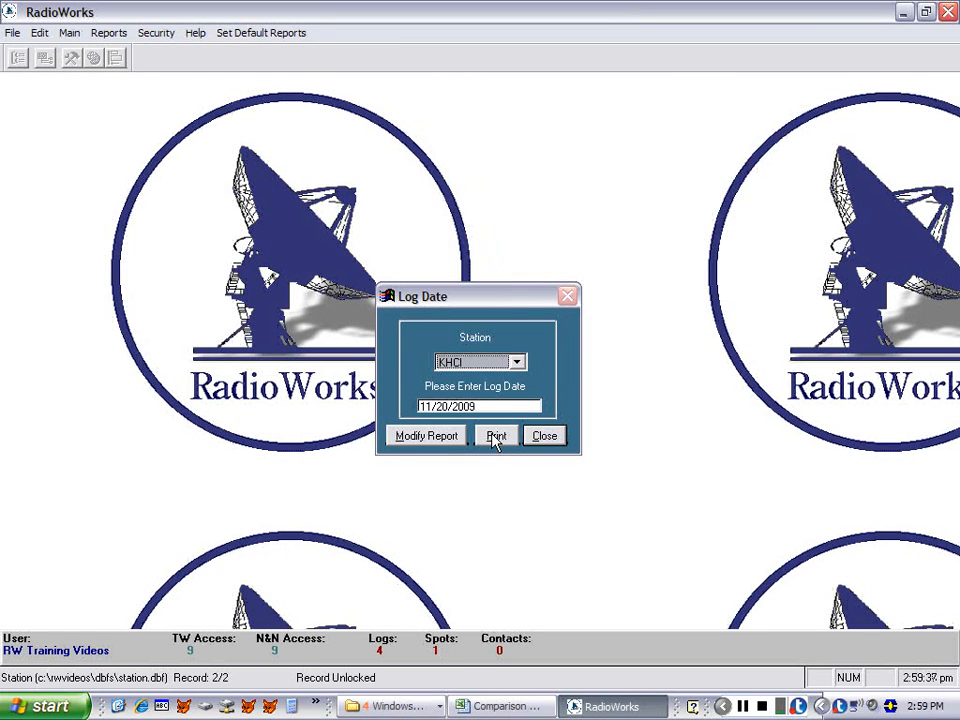
pyautogui.click(496, 437)
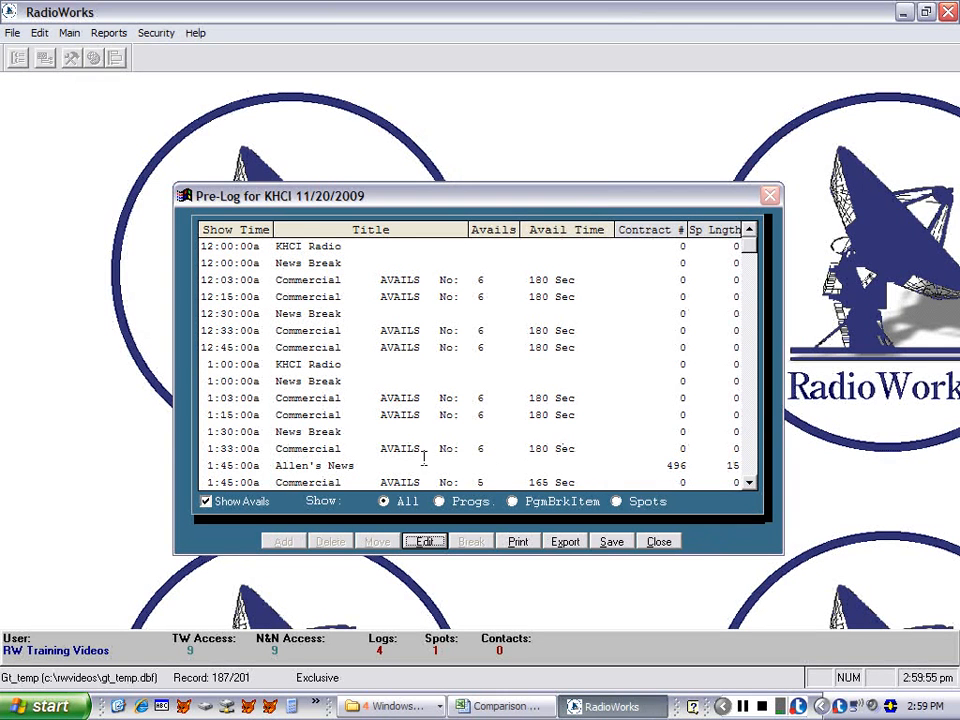
pyautogui.click(297, 462)
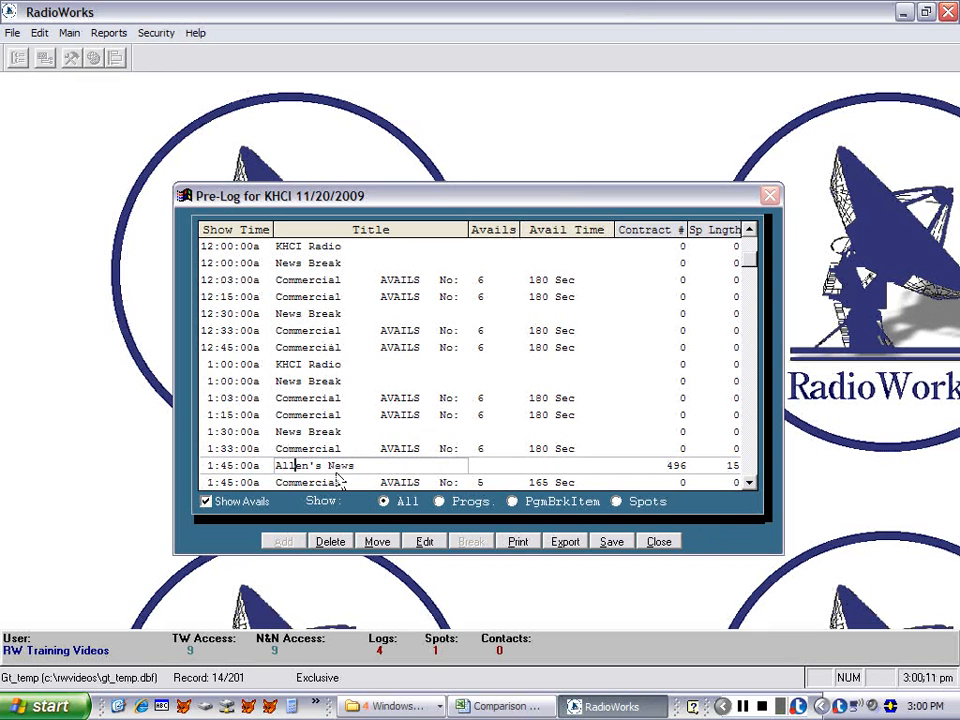
pyautogui.click(378, 542)
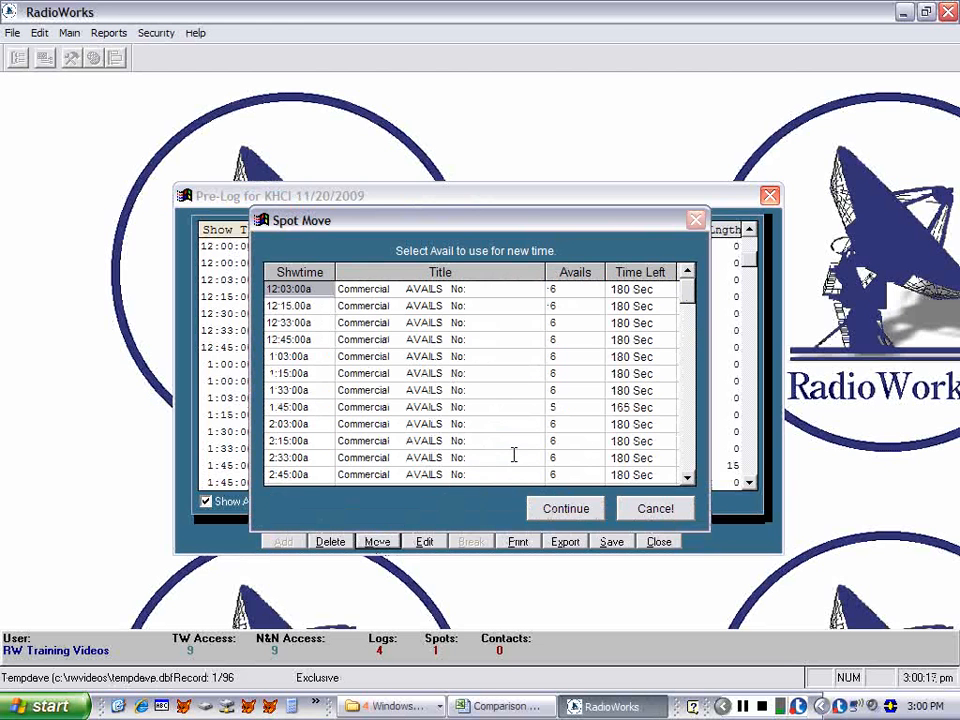
pyautogui.click(690, 440)
pyautogui.click(690, 440)
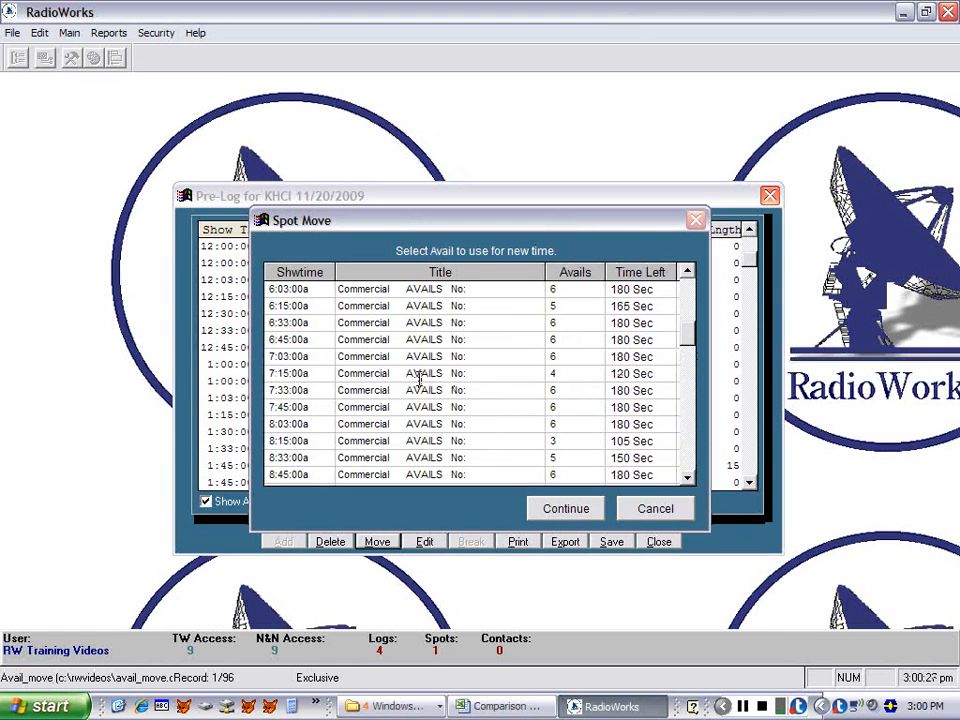
pyautogui.click(369, 323)
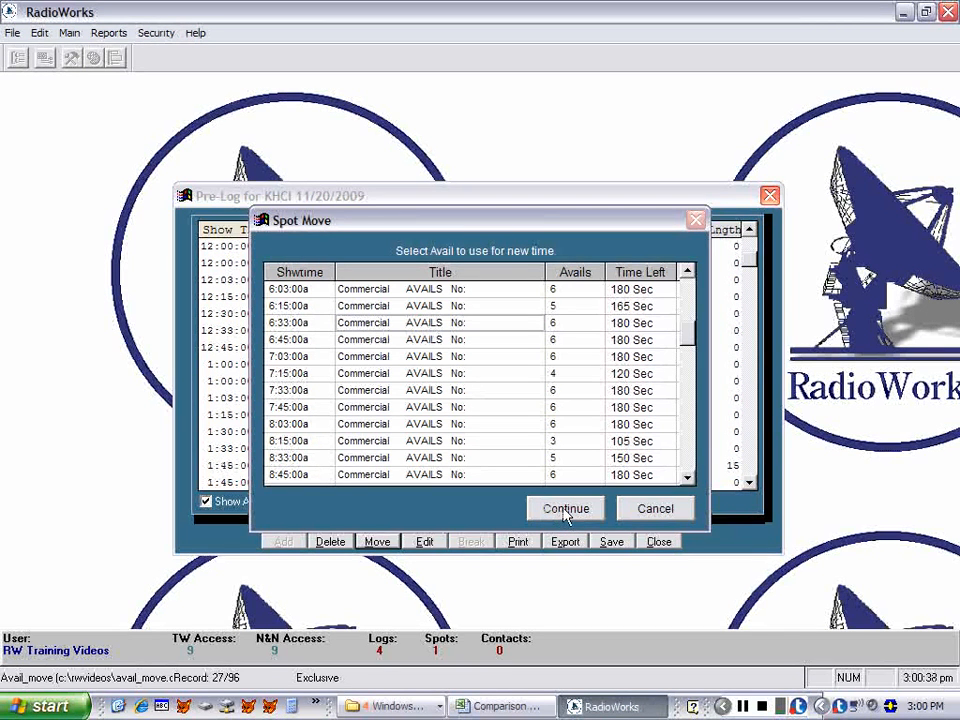
pyautogui.click(566, 509)
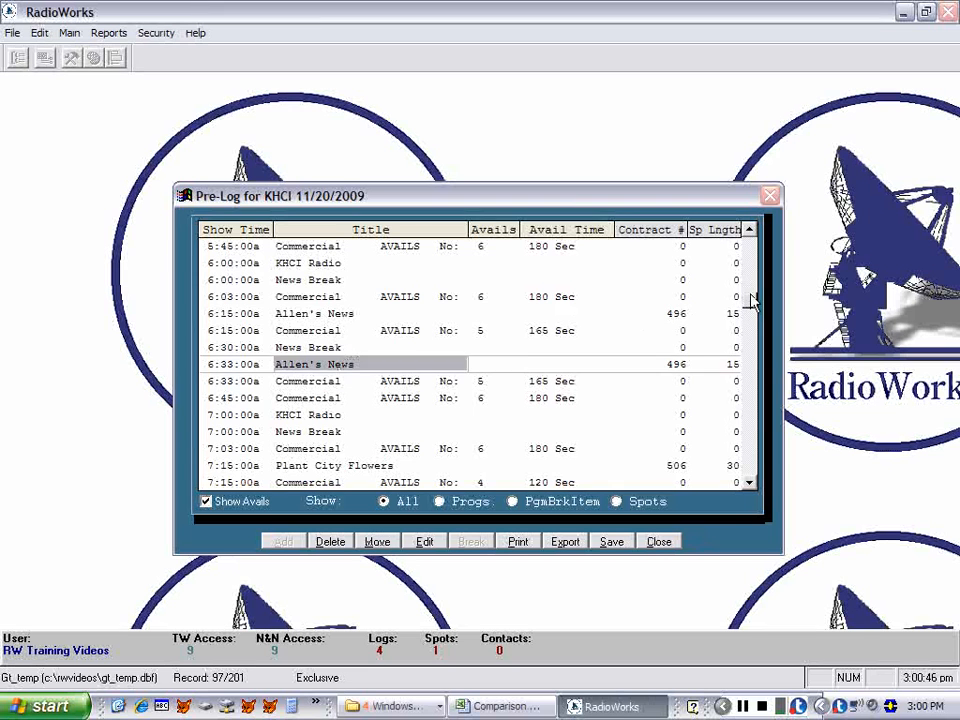
# Remove the 9:15:00a Family Dentistry spot from the KHCI log.
pyautogui.moveTo(752, 254); pyautogui.dragTo(752, 238)
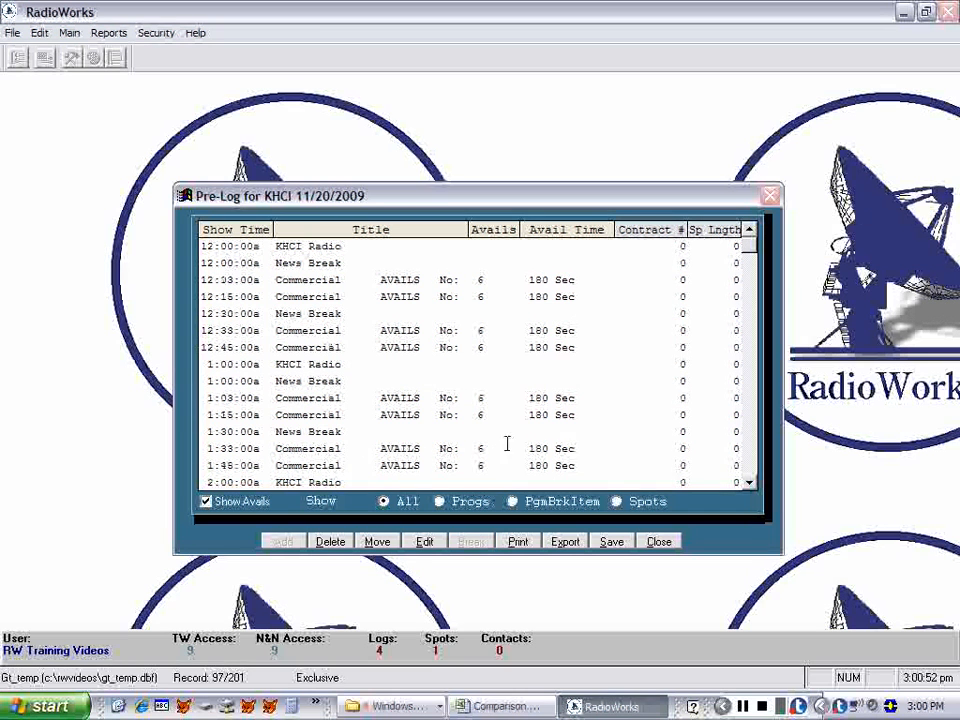
pyautogui.click(752, 413)
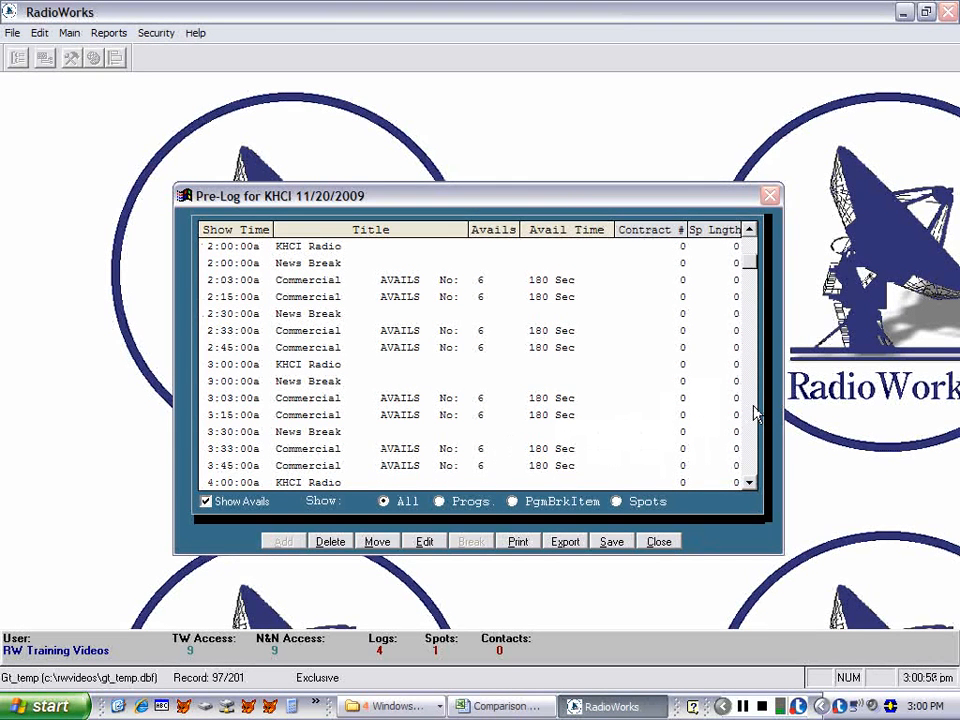
pyautogui.click(754, 413)
pyautogui.click(755, 413)
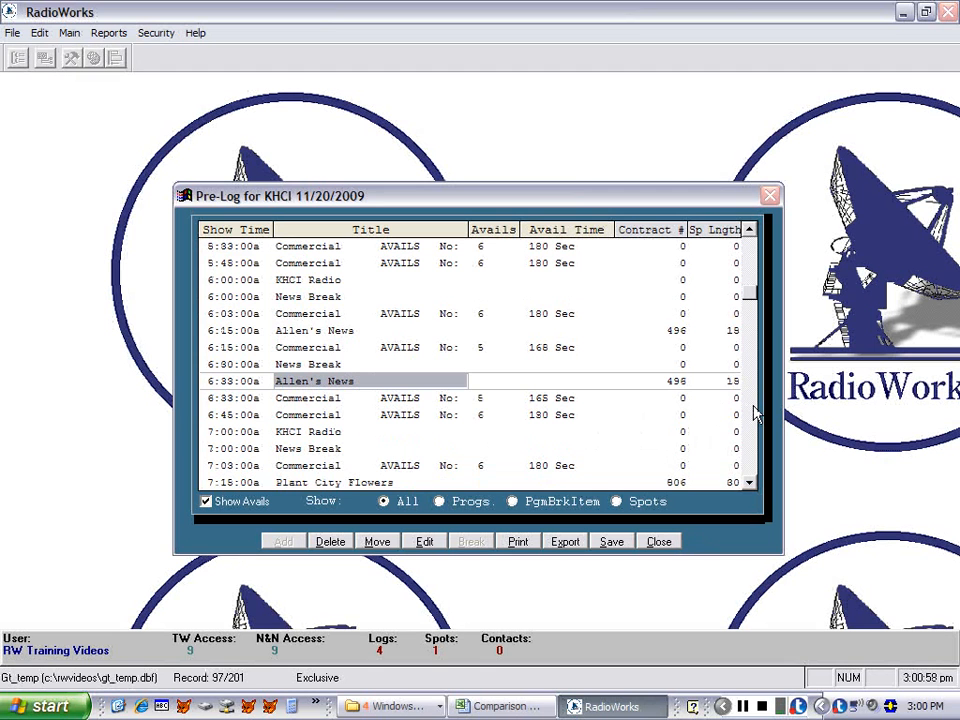
pyautogui.click(755, 413)
pyautogui.click(755, 413)
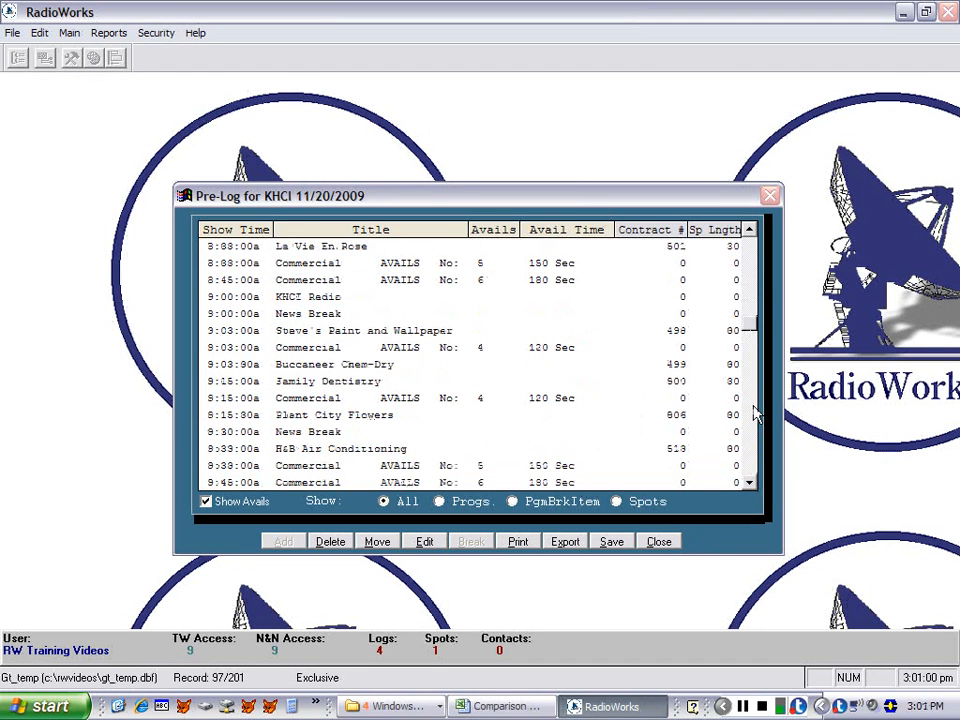
pyautogui.click(354, 381)
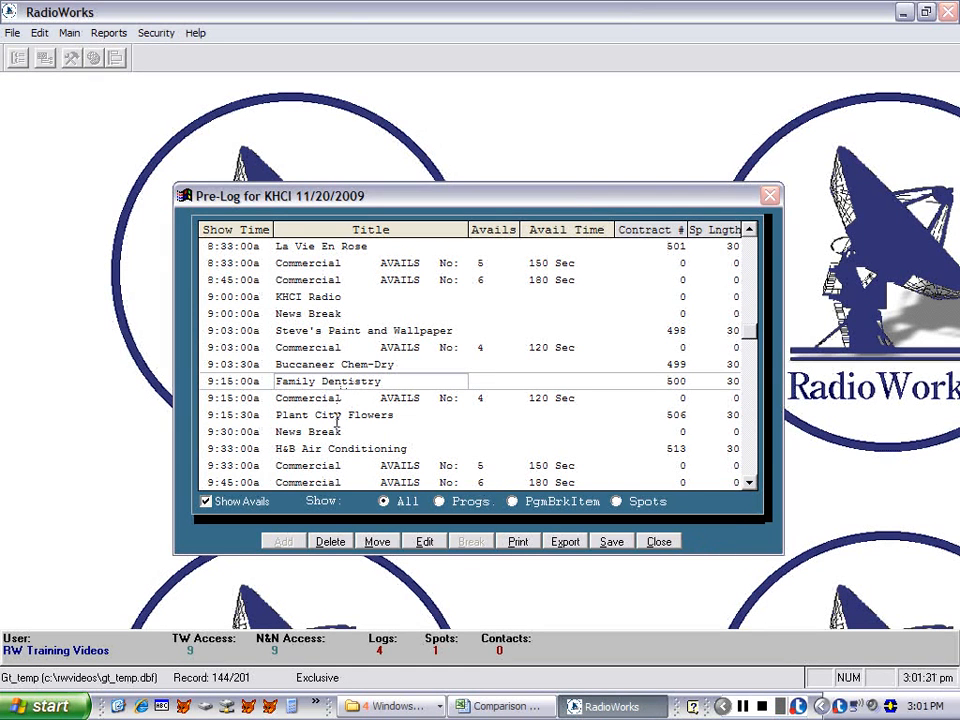
pyautogui.click(331, 542)
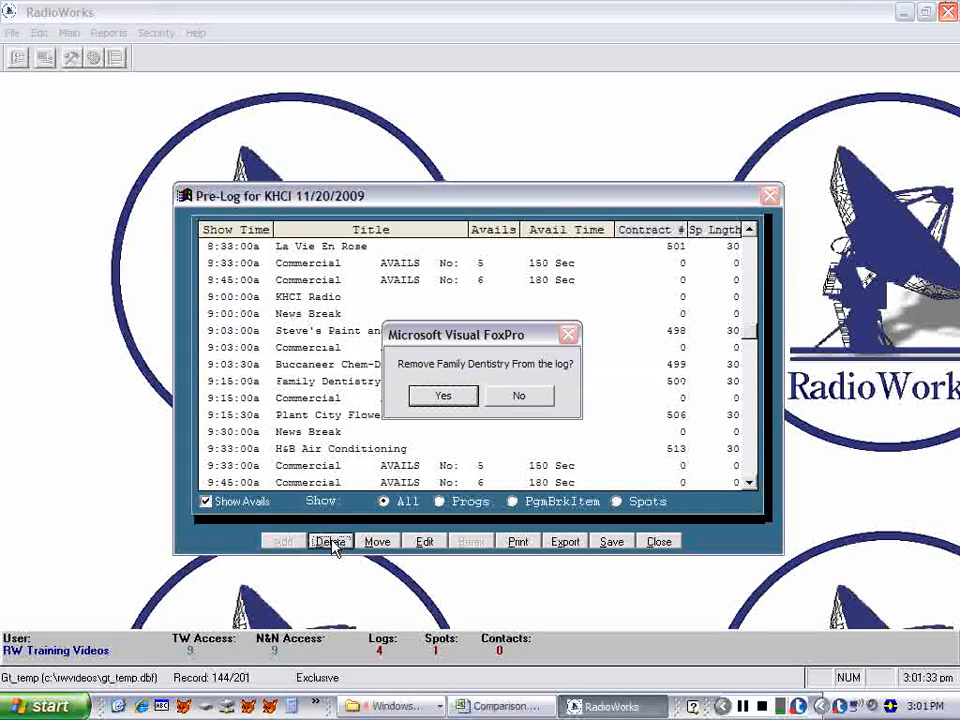
pyautogui.click(441, 397)
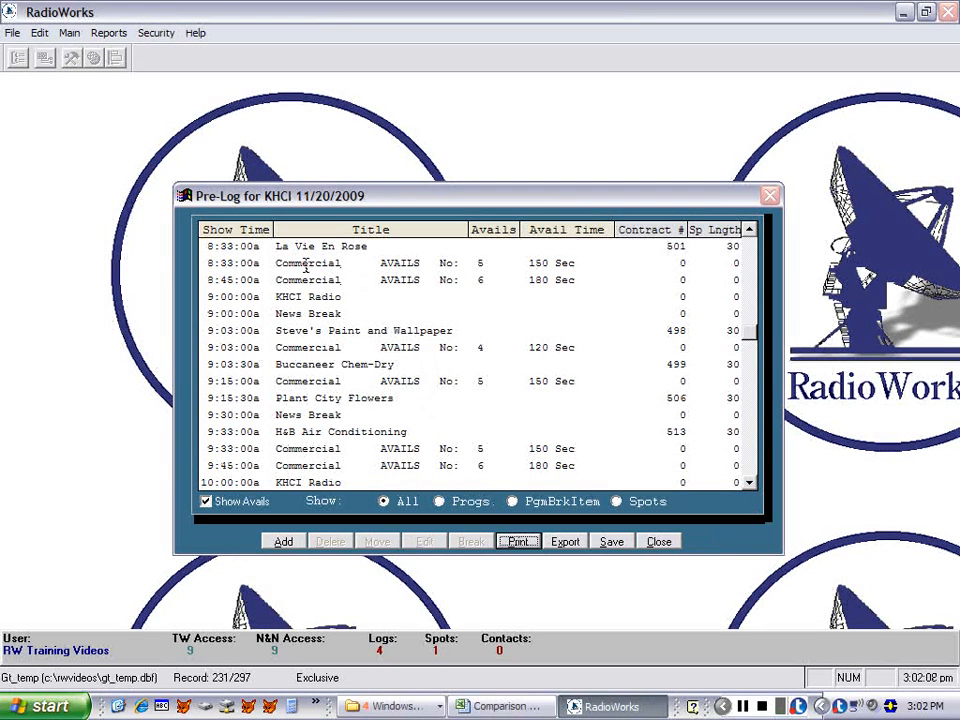
# Add the First National Bank of Pasco spot to the 5:03:00p avail and save the KHCI log.
pyautogui.click(750, 405)
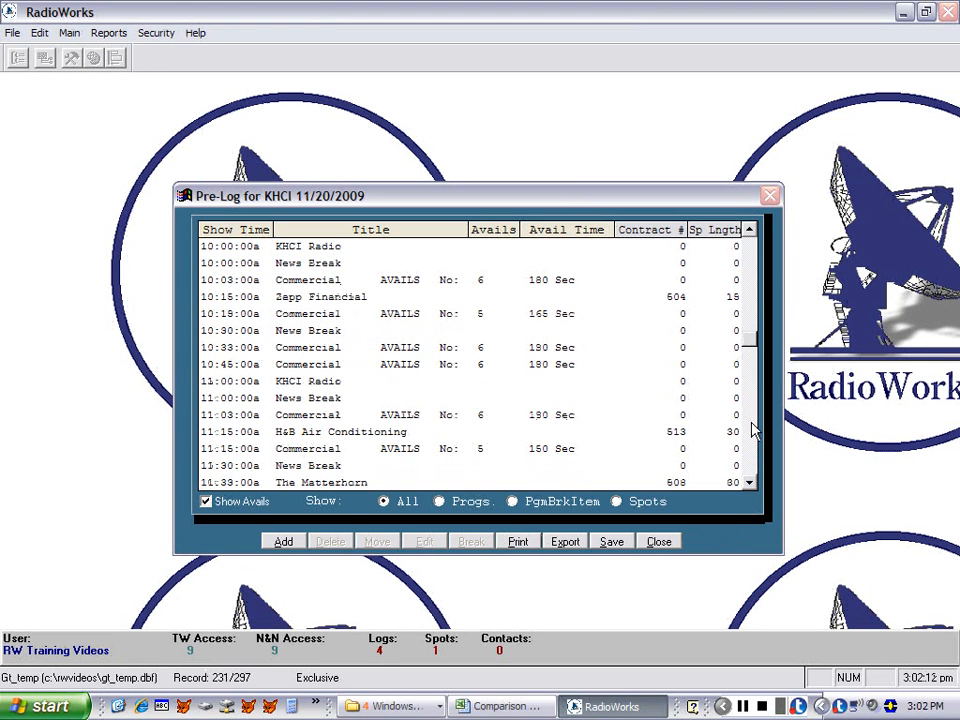
pyautogui.click(752, 432)
pyautogui.click(752, 440)
pyautogui.click(752, 440)
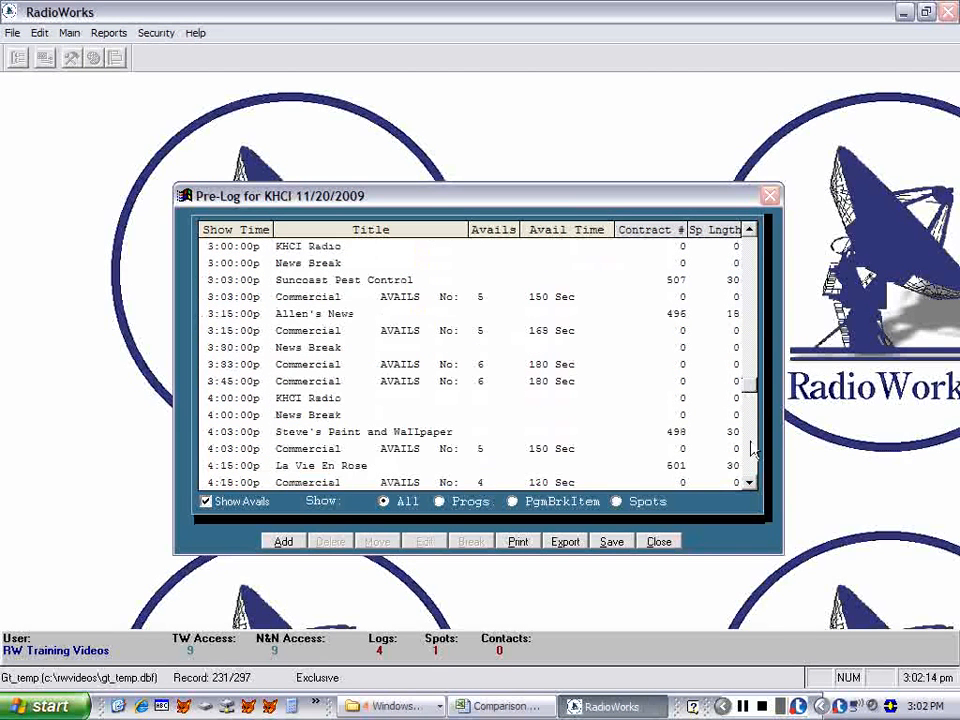
pyautogui.click(752, 450)
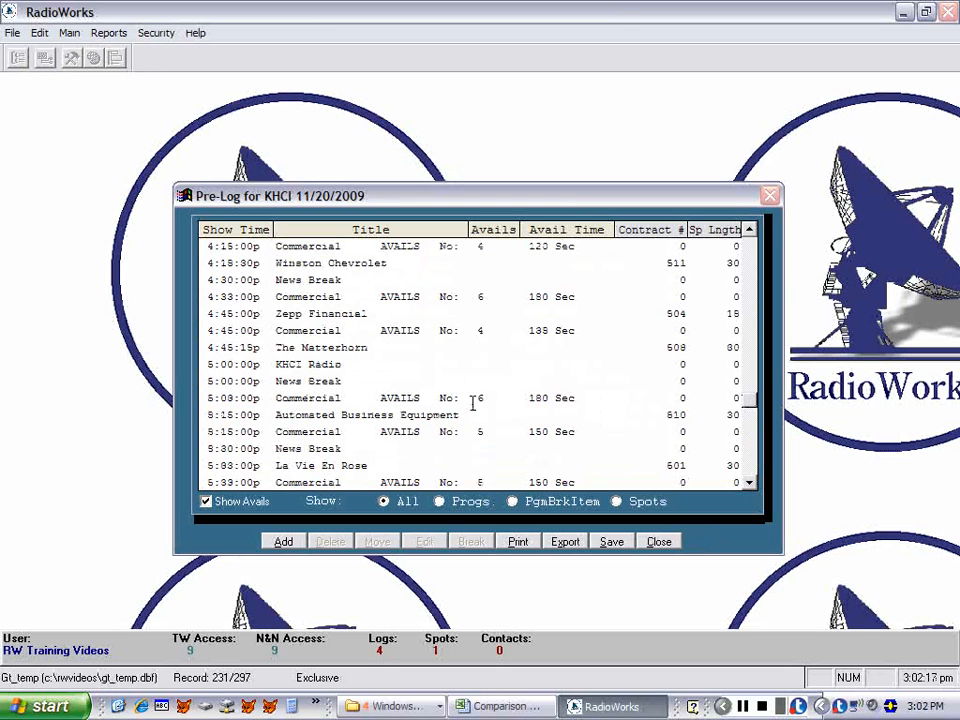
pyautogui.click(300, 398)
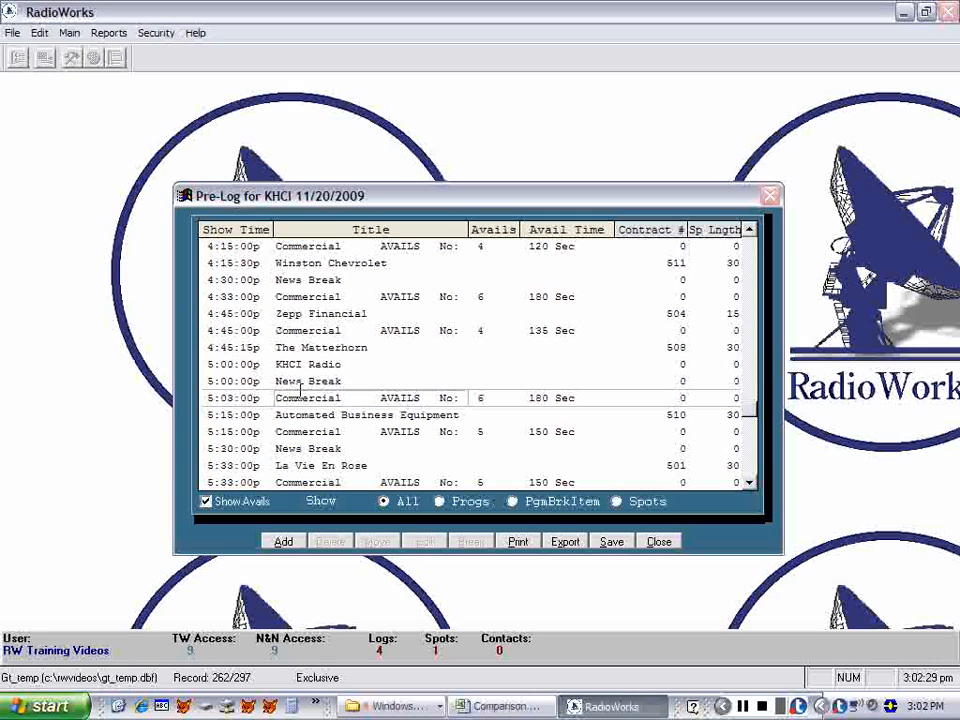
pyautogui.click(283, 542)
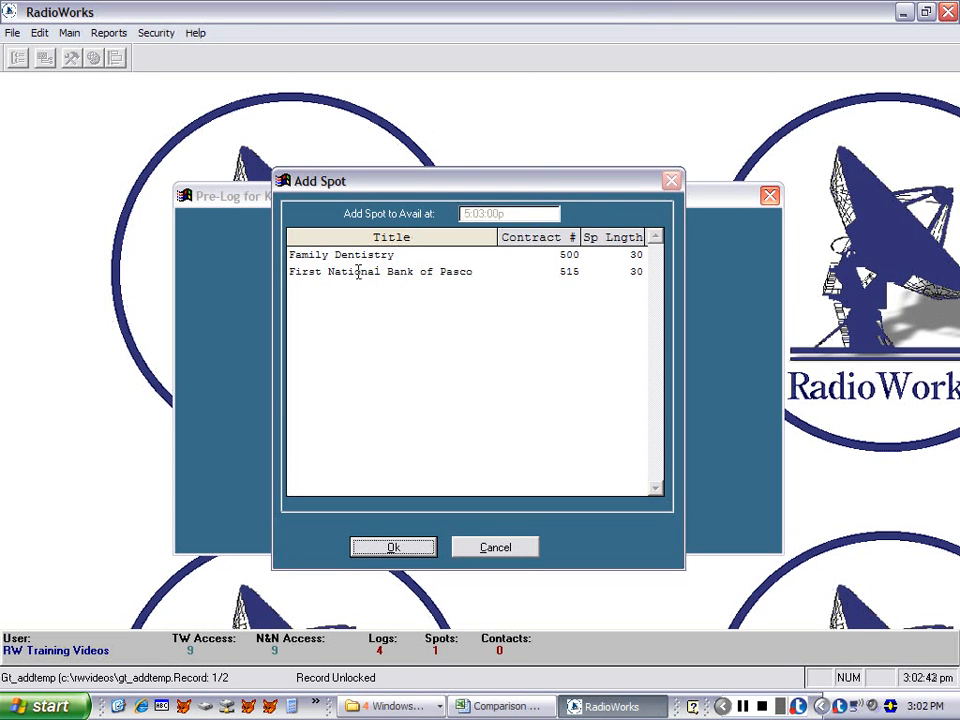
pyautogui.click(358, 272)
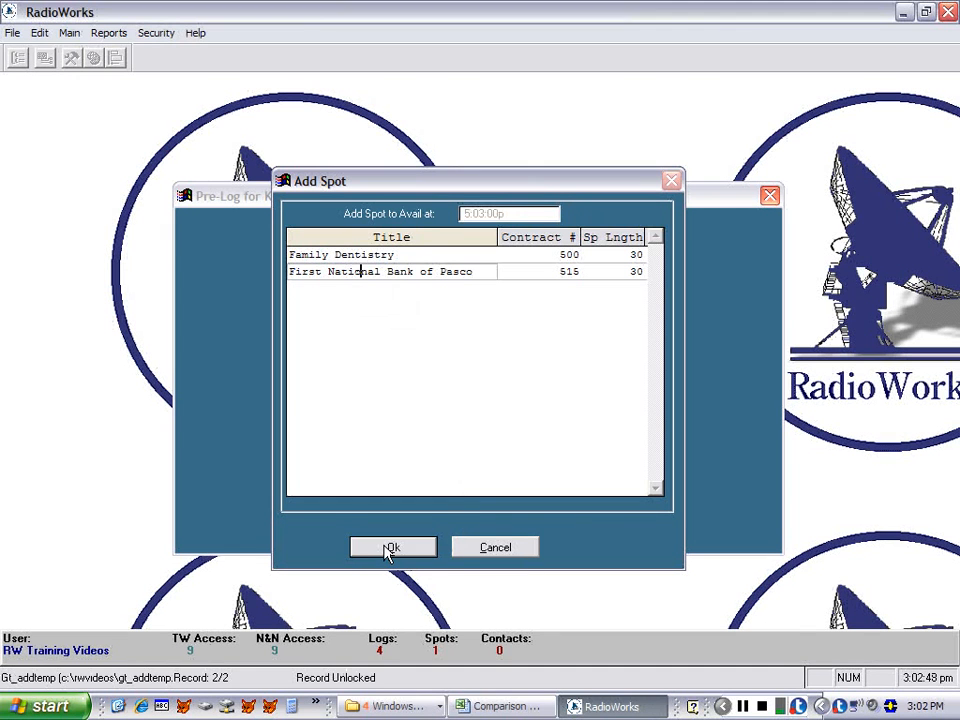
pyautogui.click(390, 550)
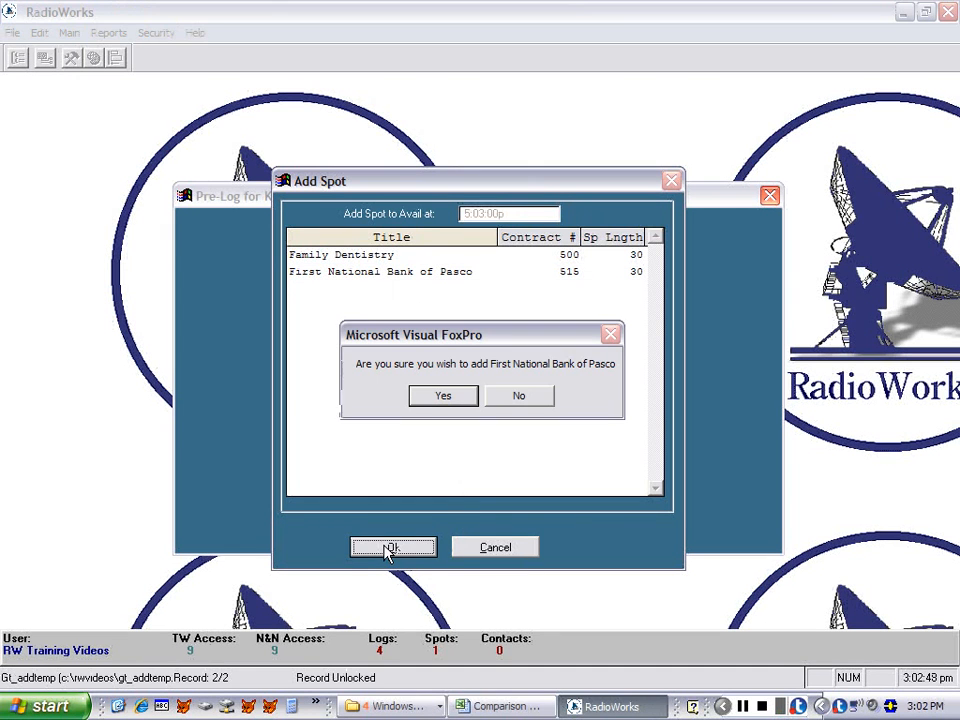
pyautogui.click(440, 396)
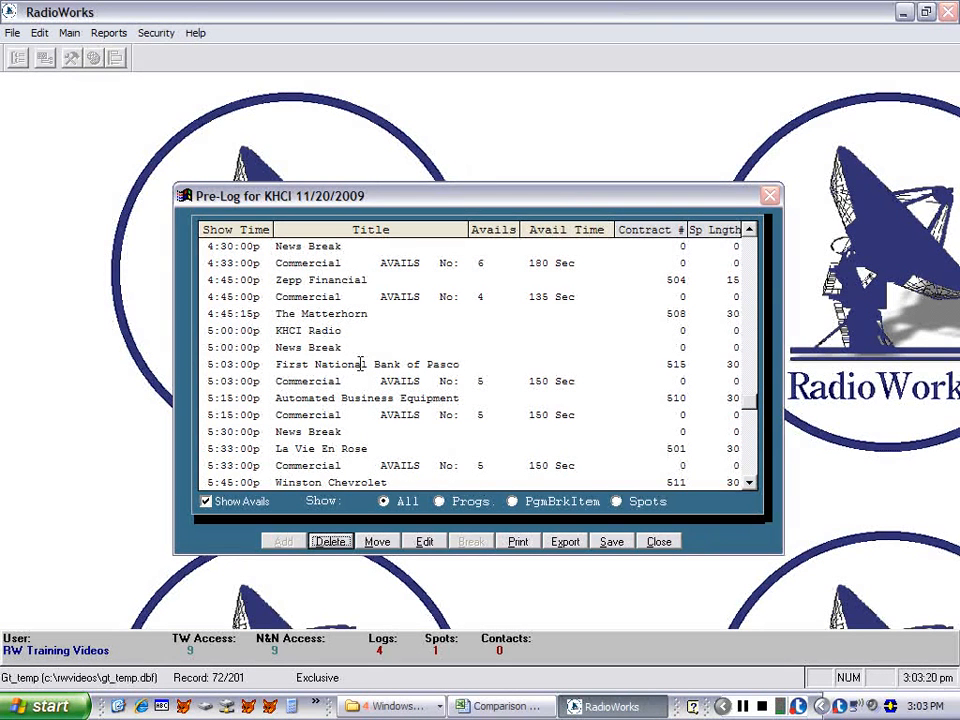
pyautogui.click(611, 544)
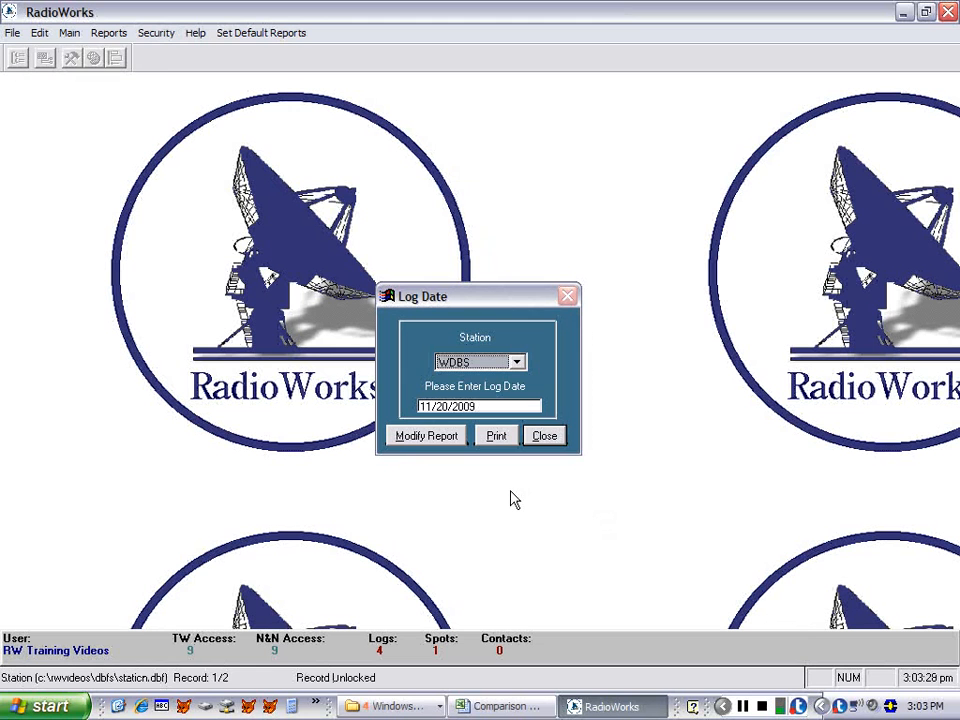
# Reopen the KHCI log for 11/20/2009, unlocking it but declining to regenerate it.
pyautogui.click(518, 363)
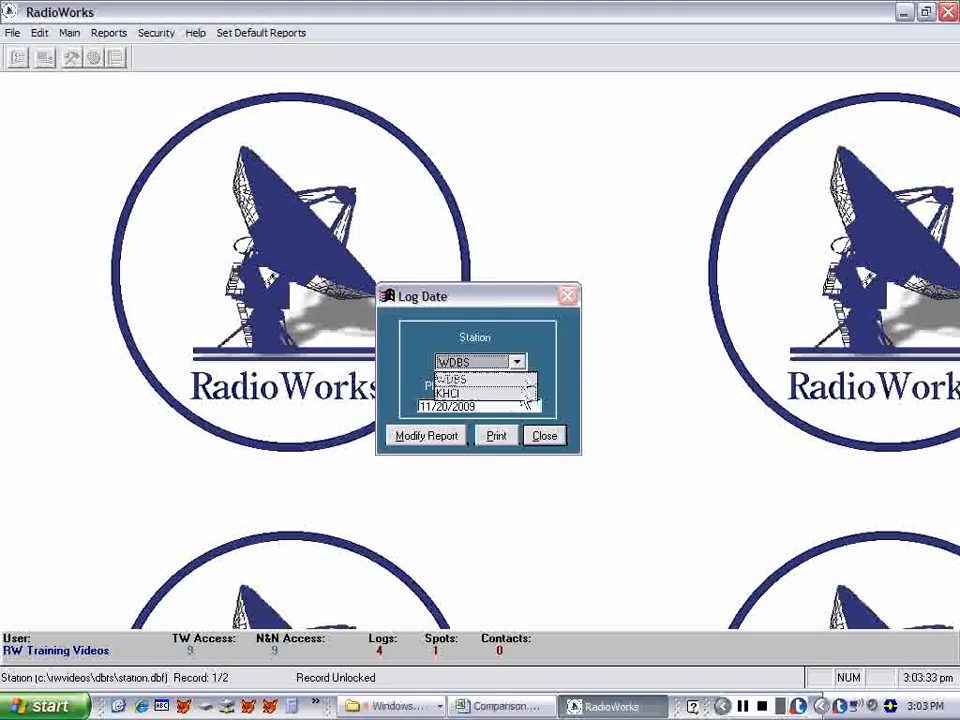
pyautogui.click(524, 402)
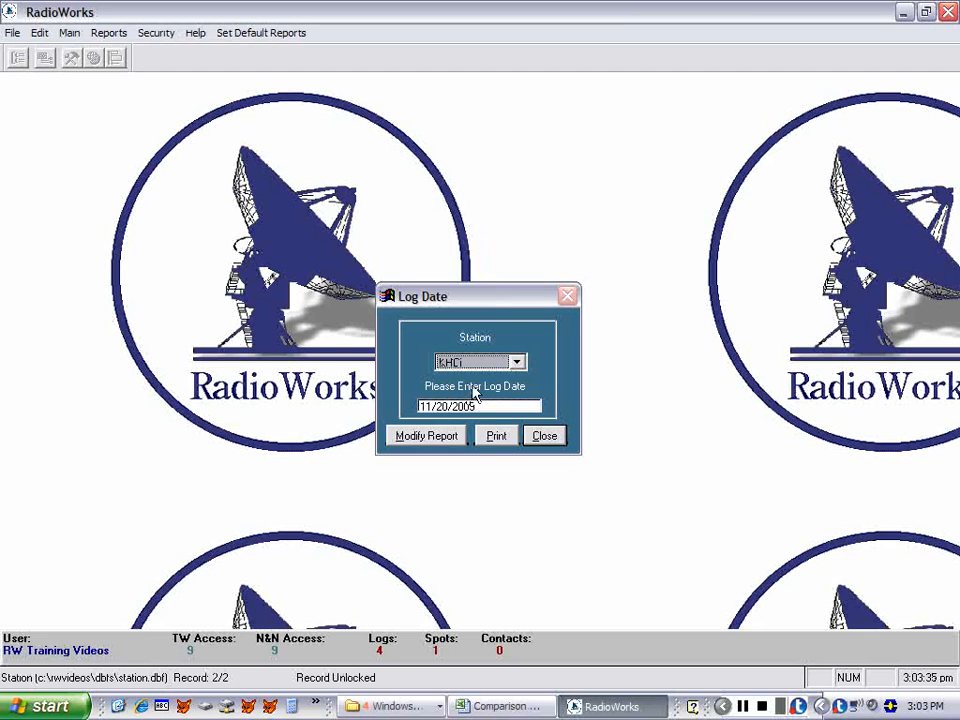
pyautogui.click(497, 438)
pyautogui.click(496, 438)
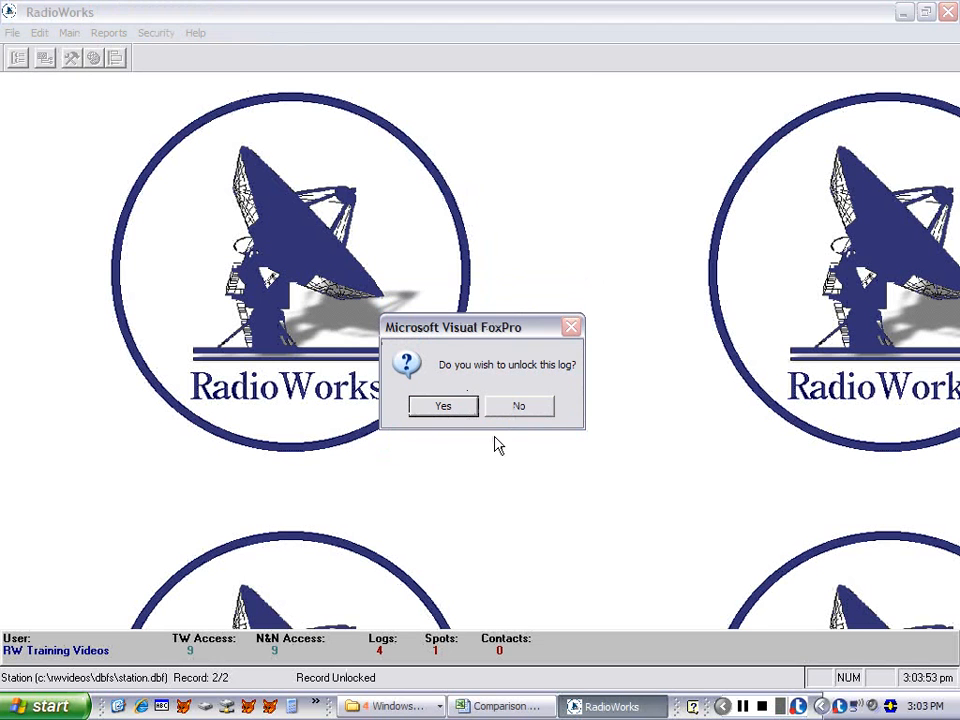
pyautogui.click(446, 412)
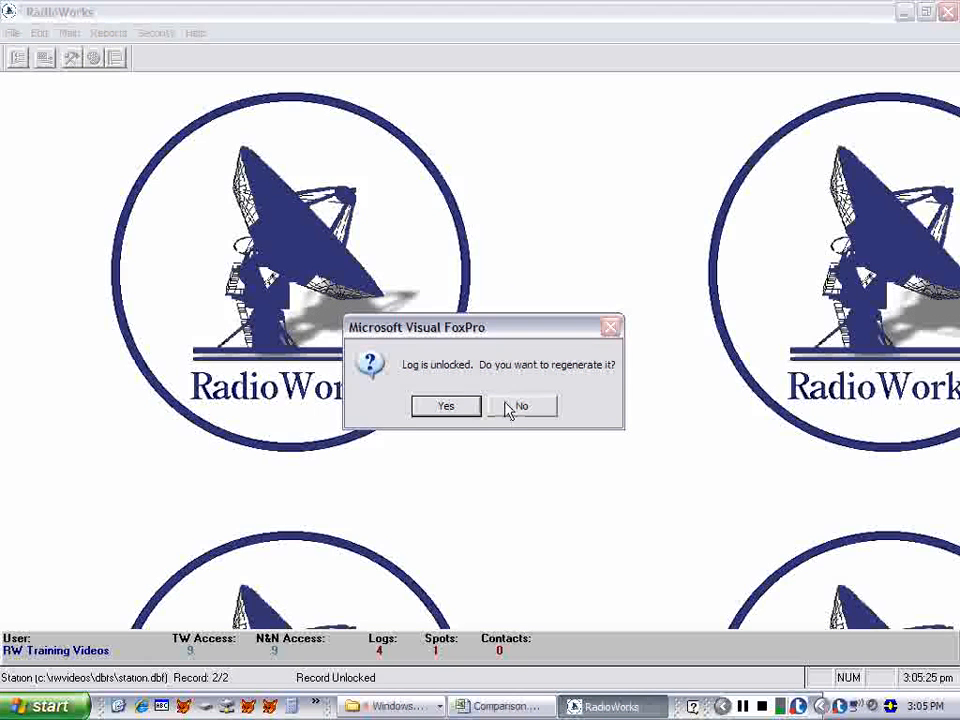
pyautogui.click(505, 403)
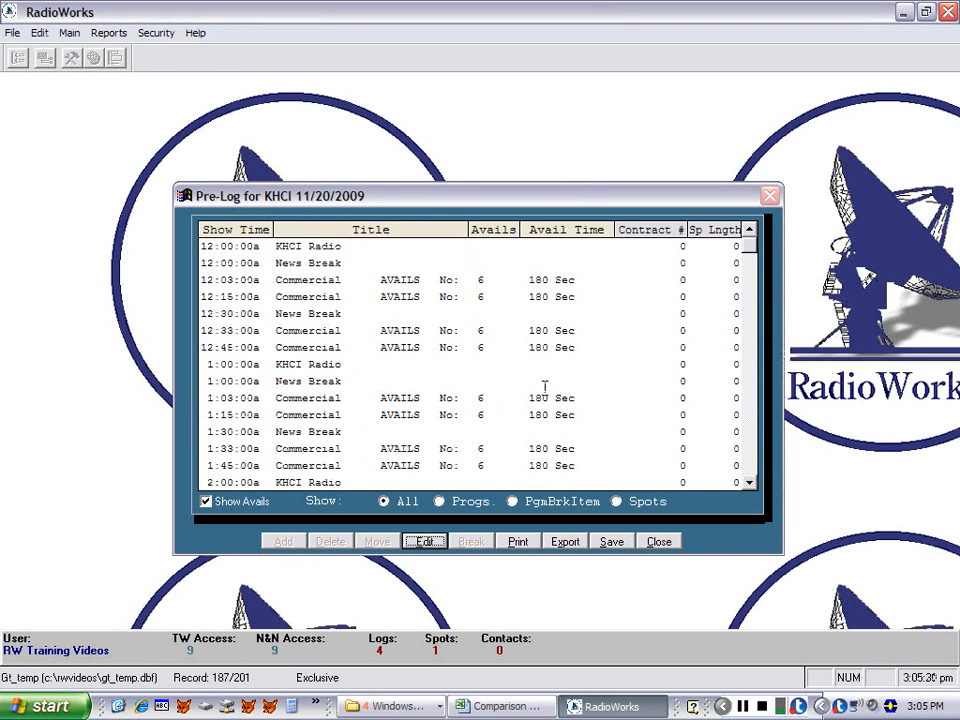
# Close the KHCI pre-log without saving it, accepting the loss of changes.
pyautogui.click(650, 543)
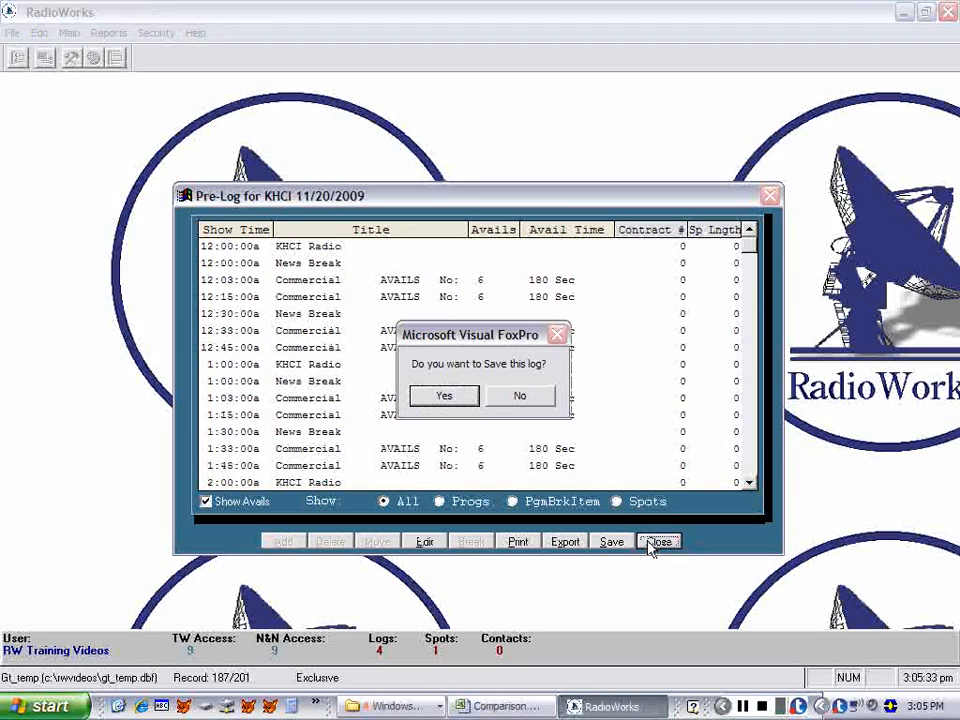
pyautogui.click(507, 397)
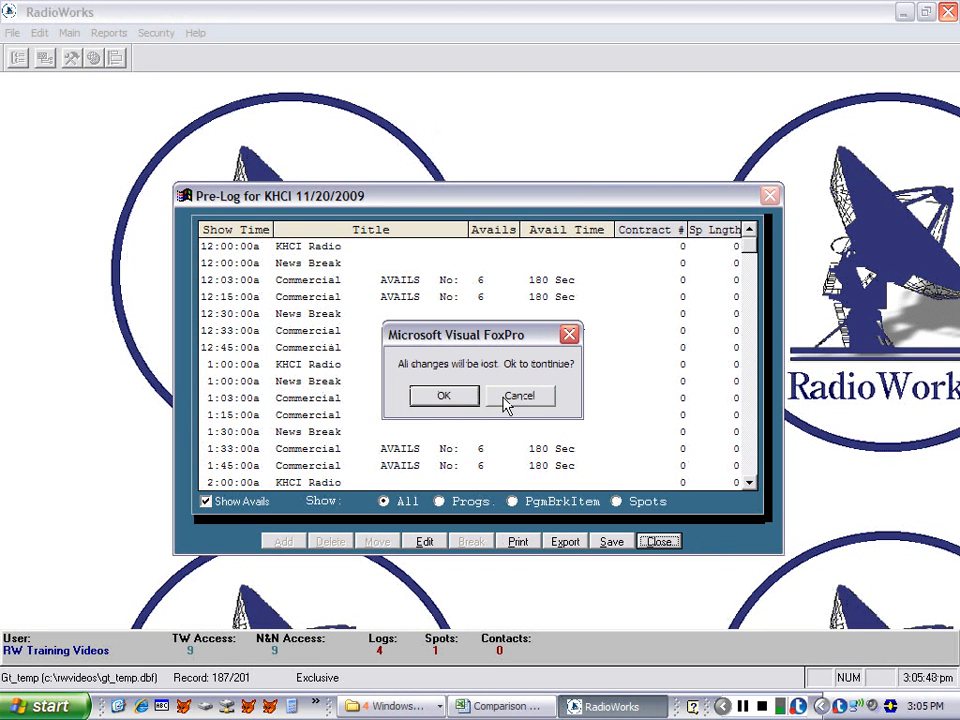
pyautogui.click(444, 397)
pyautogui.click(444, 397)
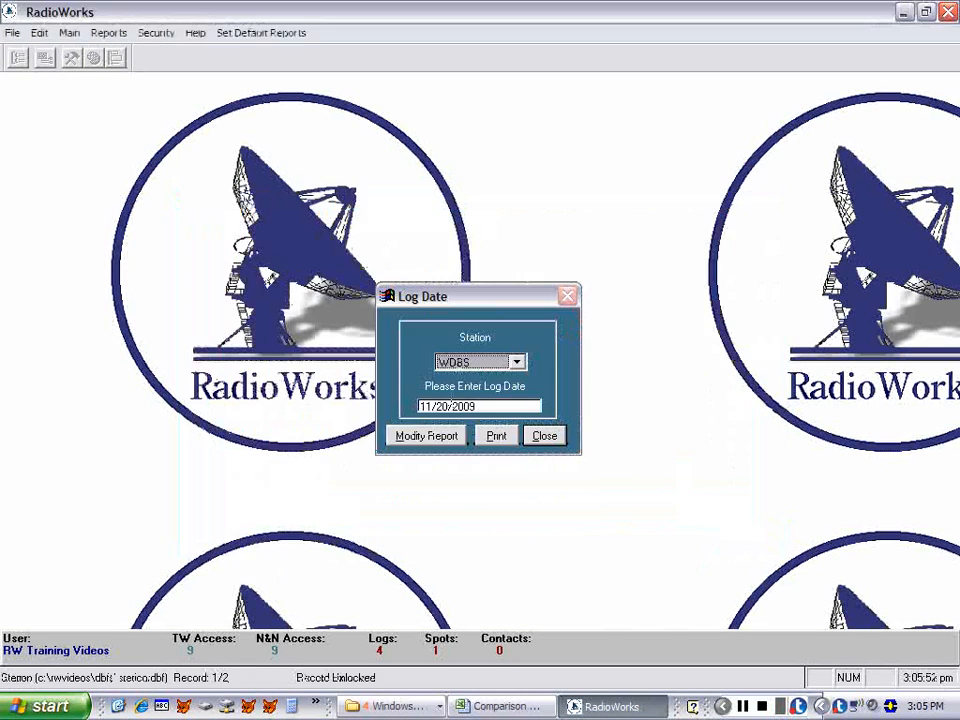
# Open the WDBS pre-log for 11/20/2009 and close it, saving the log.
pyautogui.click(506, 438)
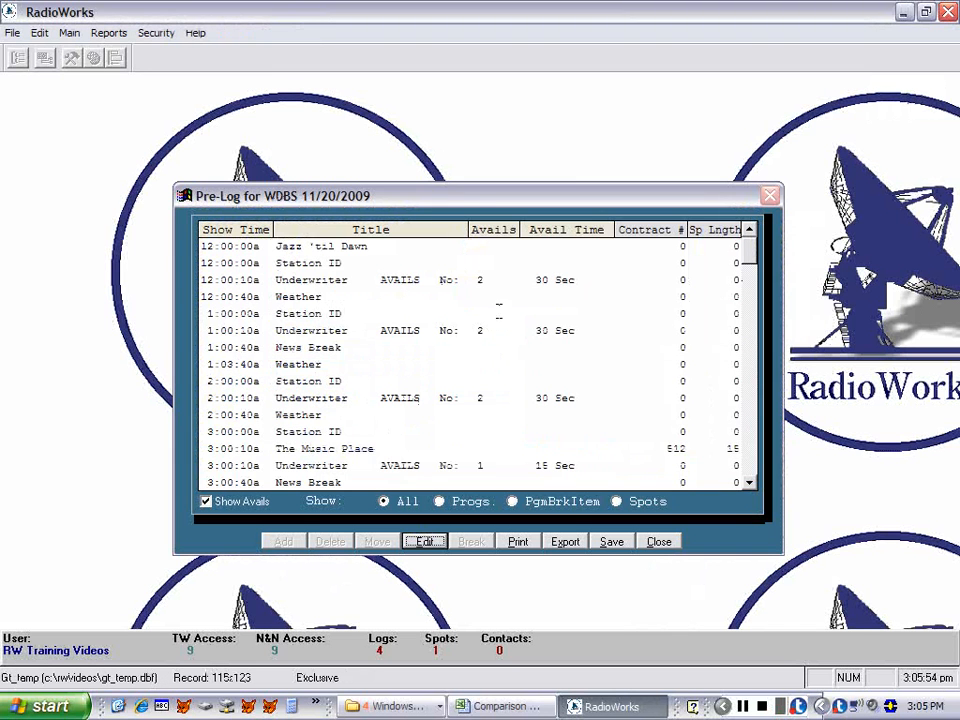
pyautogui.click(658, 542)
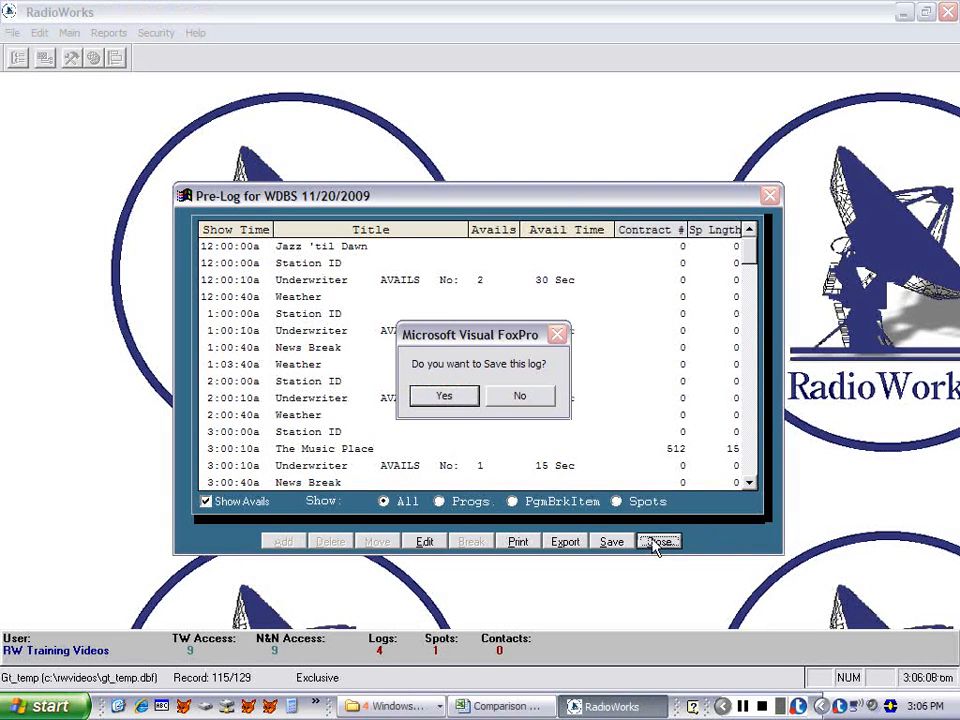
pyautogui.click(462, 396)
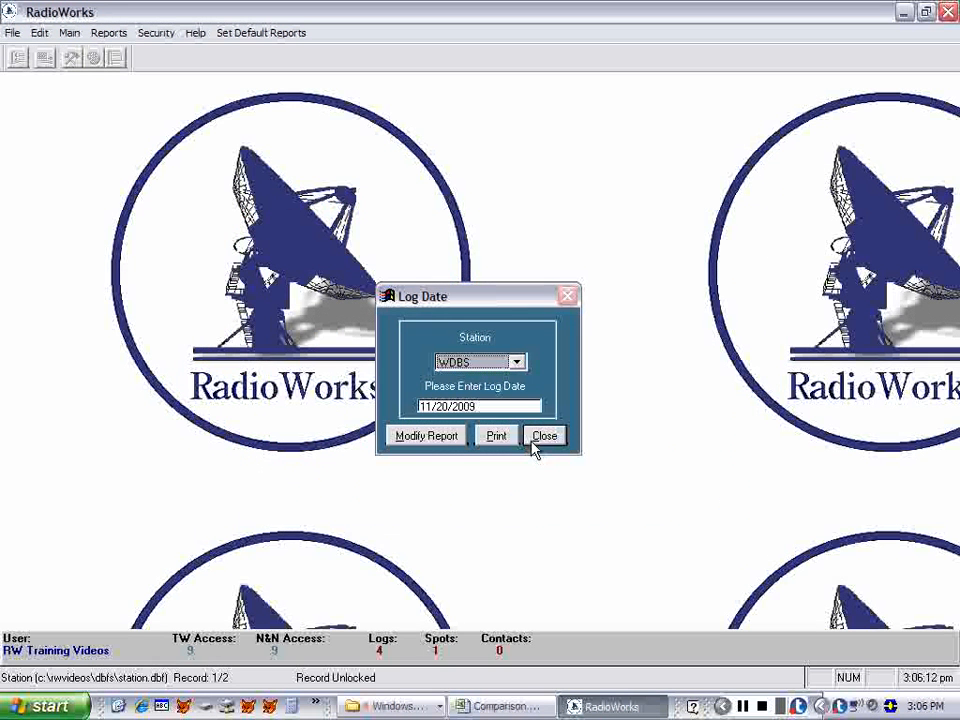